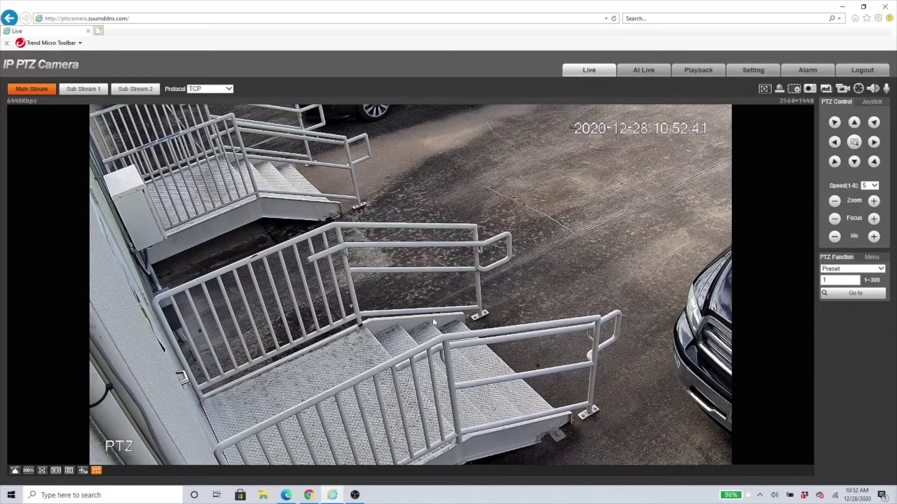
Step: Check the device type model on the Information > Version page, then open Camera > Conditions
click(766, 73)
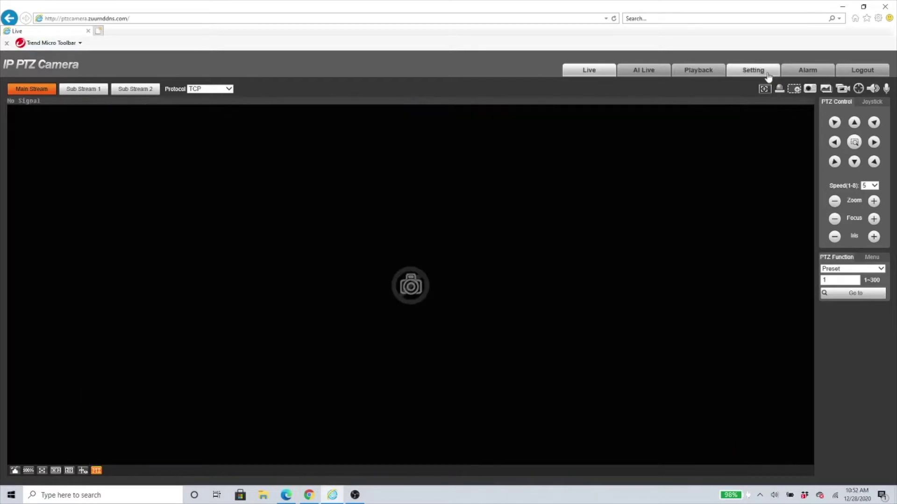
click(41, 163)
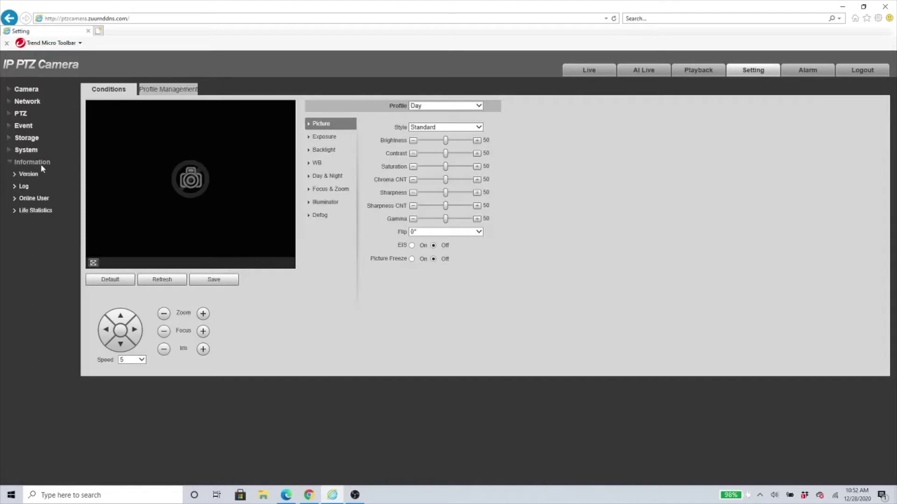
click(33, 176)
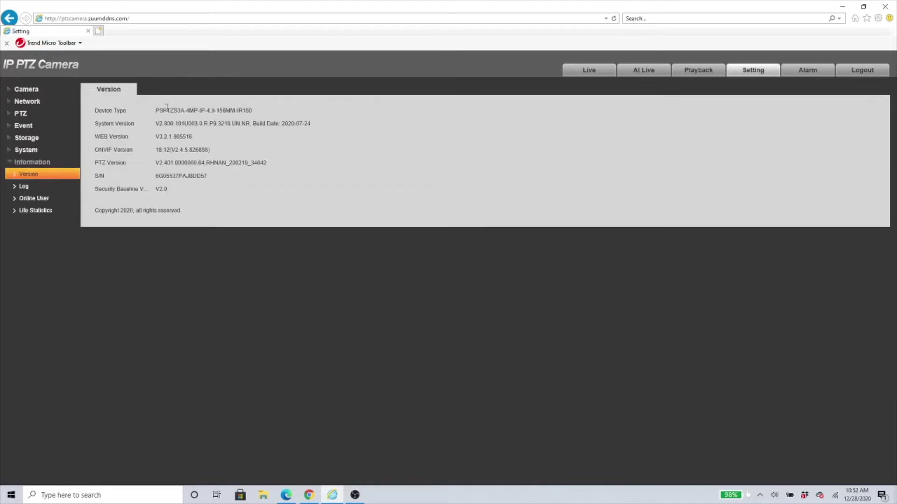
drag(155, 112, 261, 112)
click(273, 115)
click(50, 162)
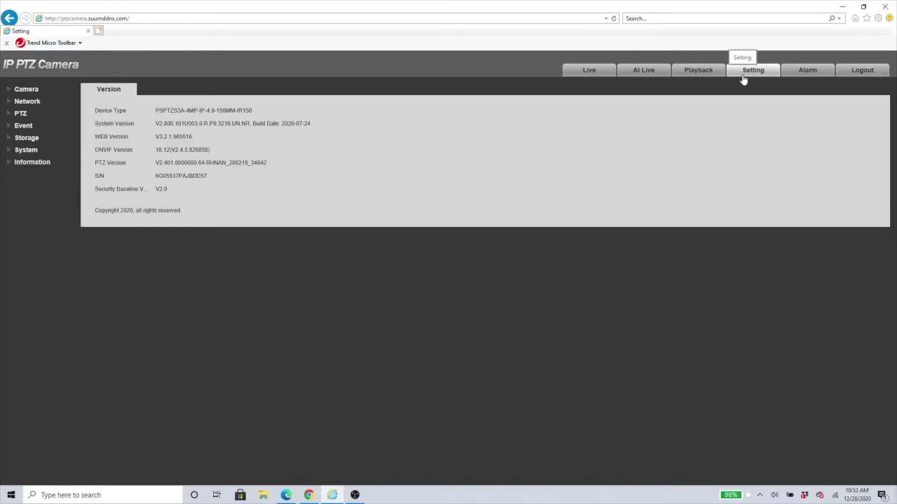
click(23, 90)
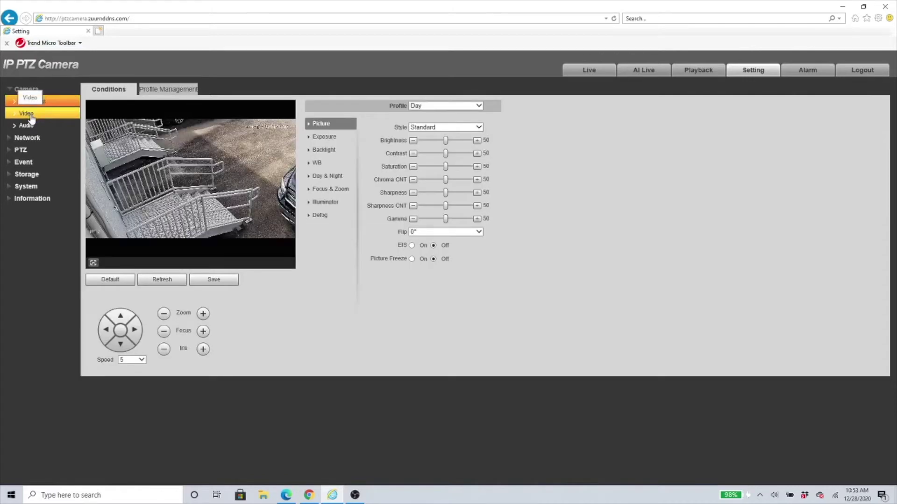
Step: On Camera > Video, keep Smart Codec Off and review H.265 encoding at 2560*1440, 25 FPS
click(29, 115)
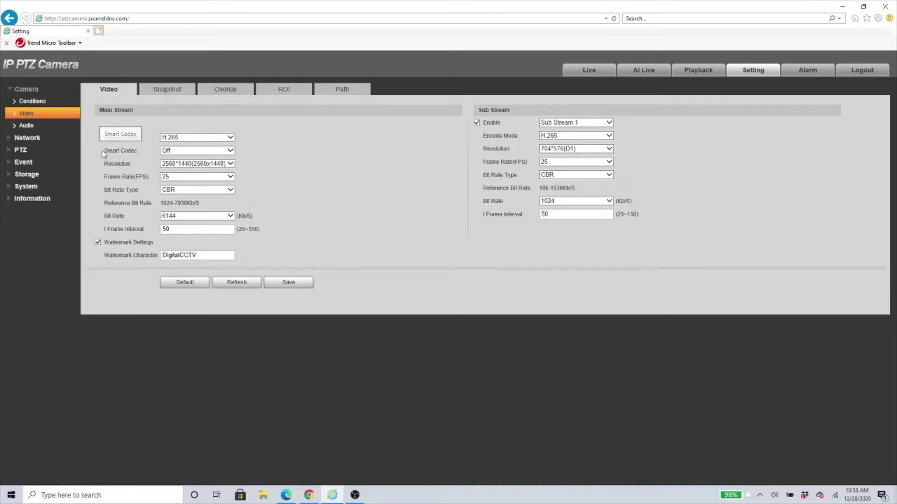
drag(103, 151, 175, 155)
click(174, 155)
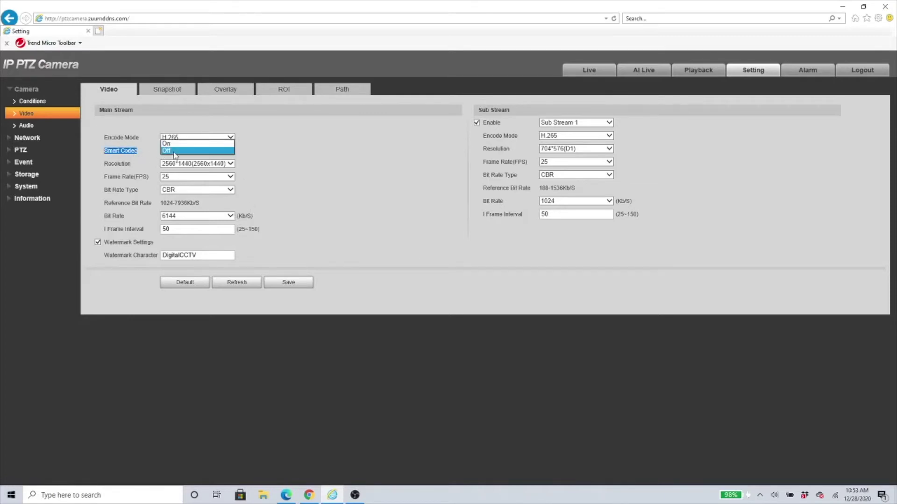
click(176, 156)
click(256, 157)
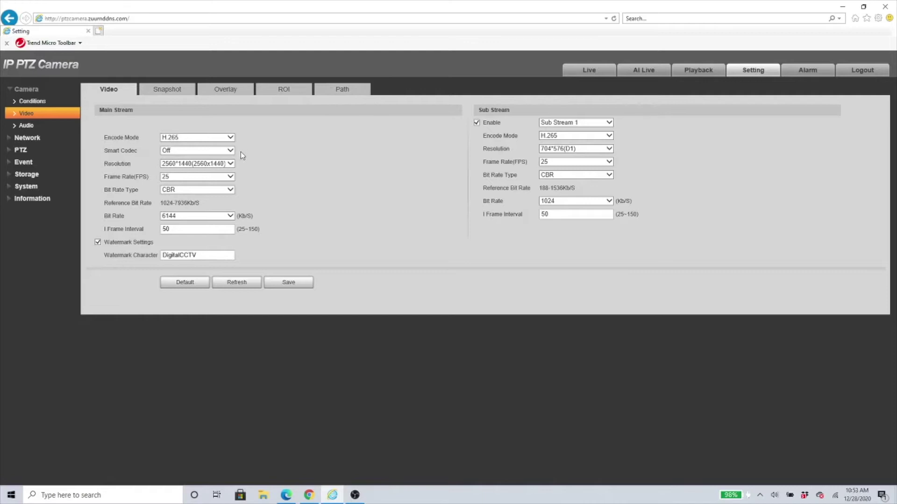
click(222, 139)
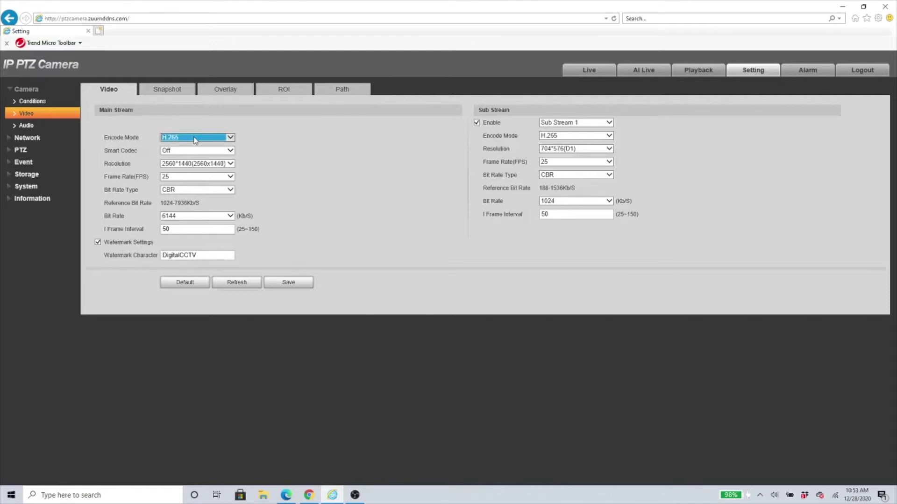
click(251, 155)
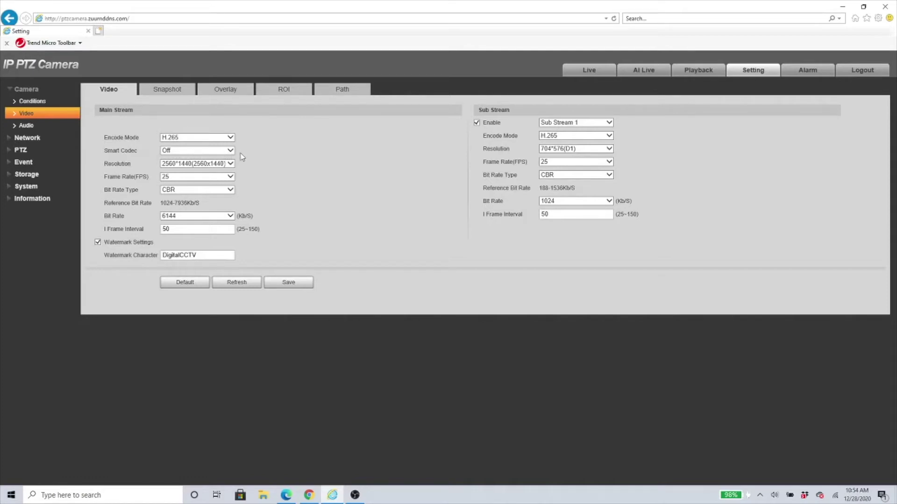
click(176, 152)
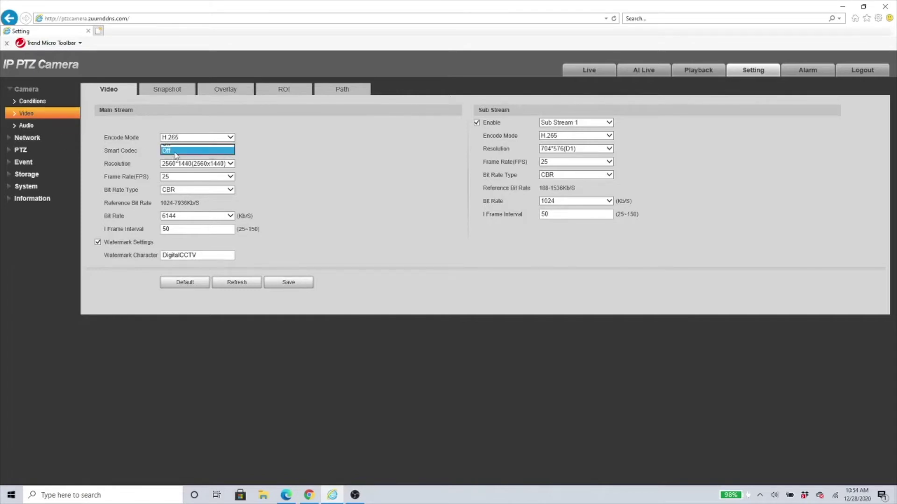
click(174, 151)
click(171, 149)
click(171, 148)
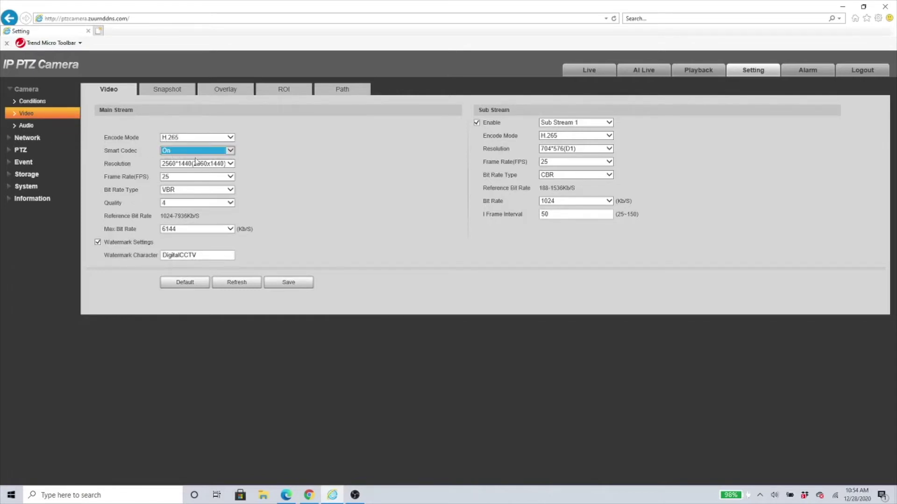
click(186, 152)
click(176, 156)
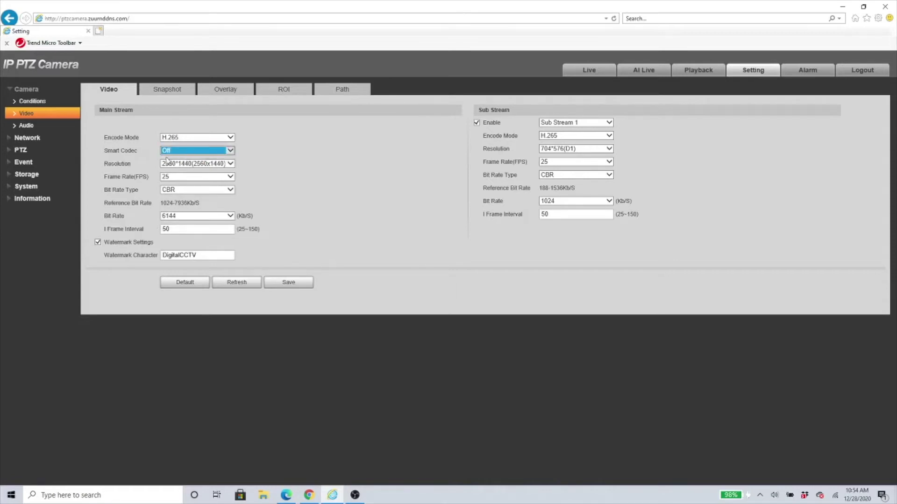
click(200, 150)
click(289, 175)
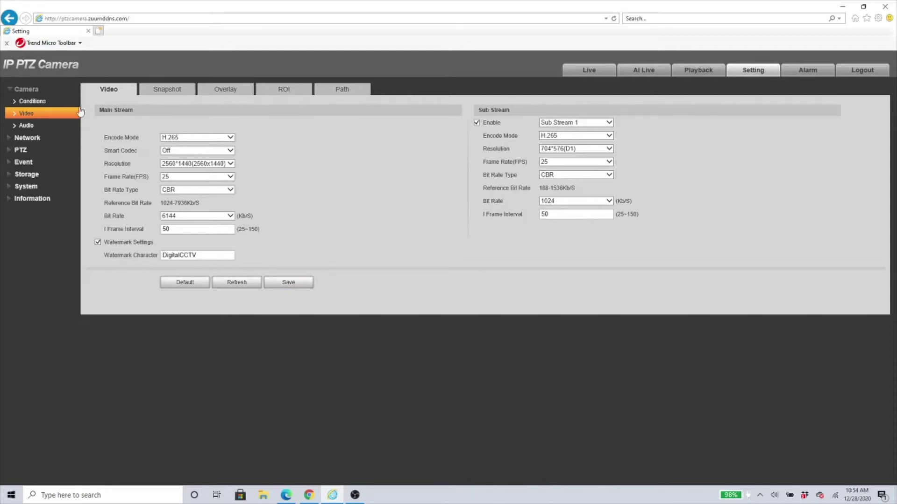
click(24, 147)
Step: In PTZ > Function, pan the camera left past the truck onto the stairs and railings
click(32, 127)
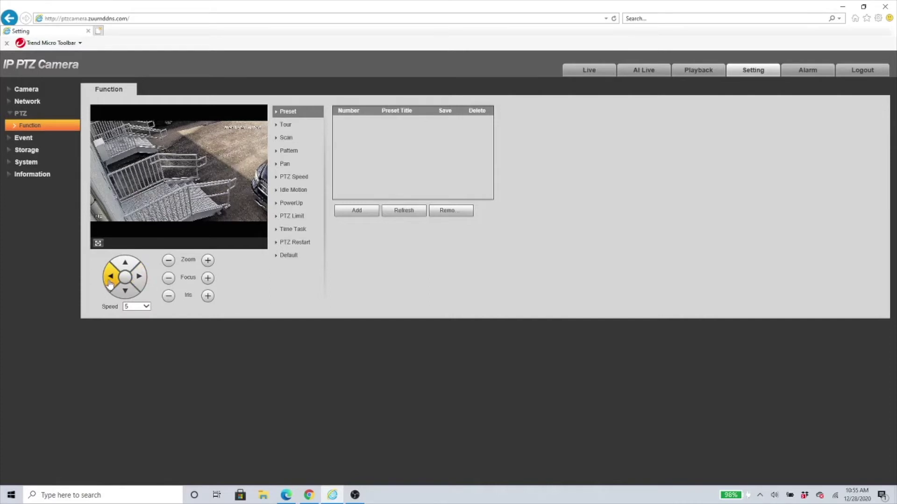
click(109, 278)
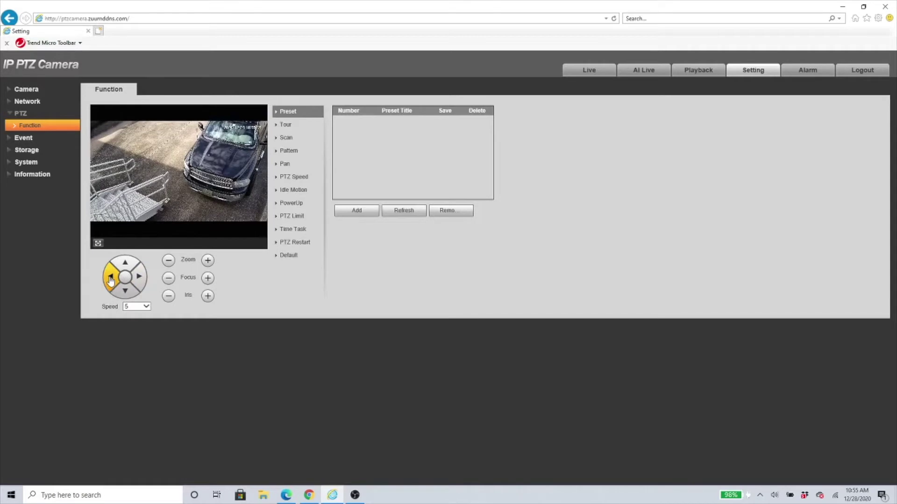
click(110, 279)
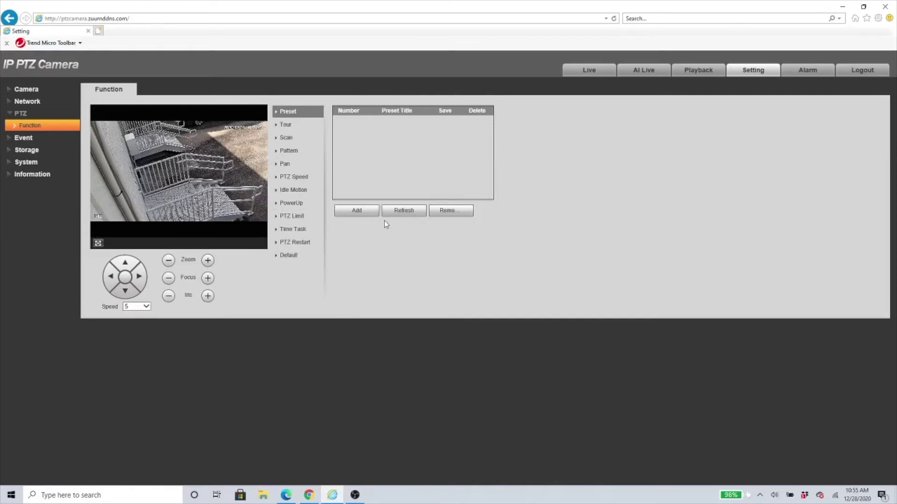
Step: Add a preset at the current stairs view and delete the extra Preset 2
click(356, 210)
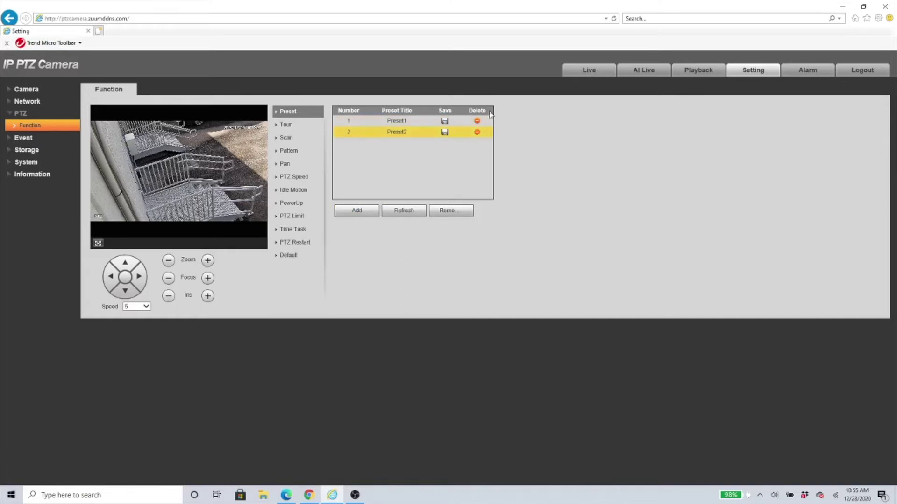
click(444, 133)
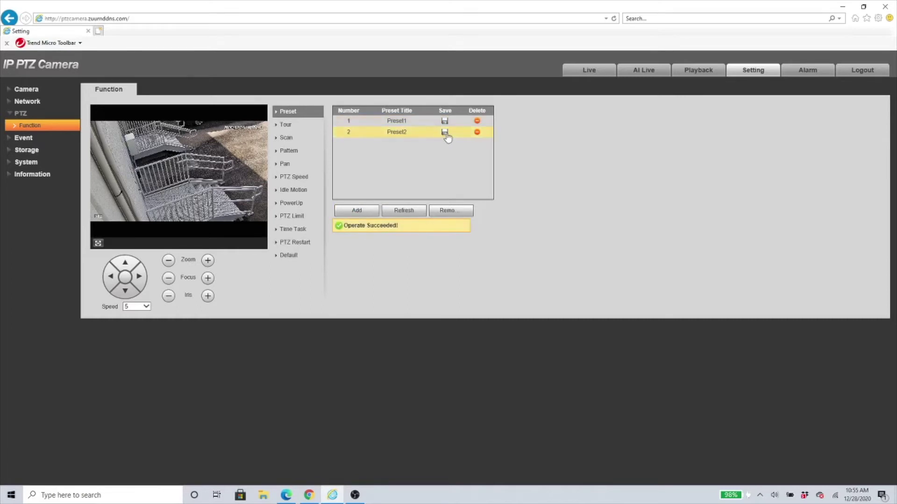
click(476, 132)
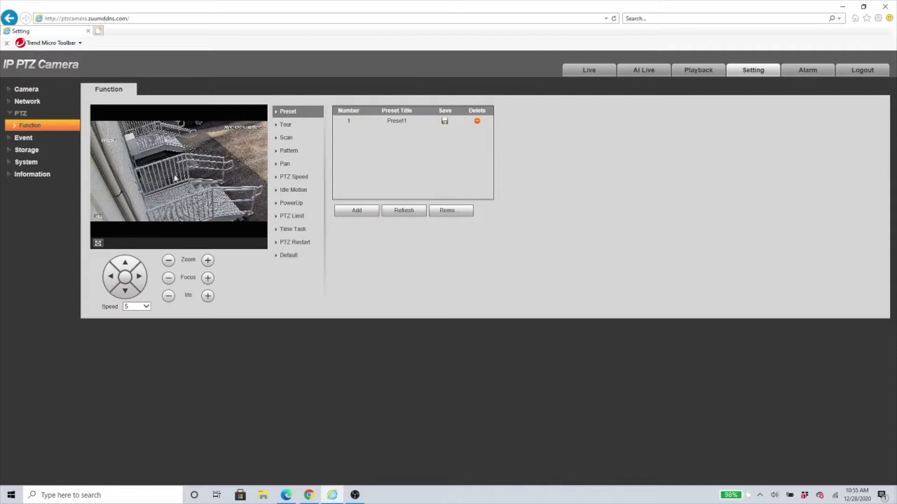
Step: Rename preset 1 to 'back door' and save it
click(405, 122)
double_click(405, 122)
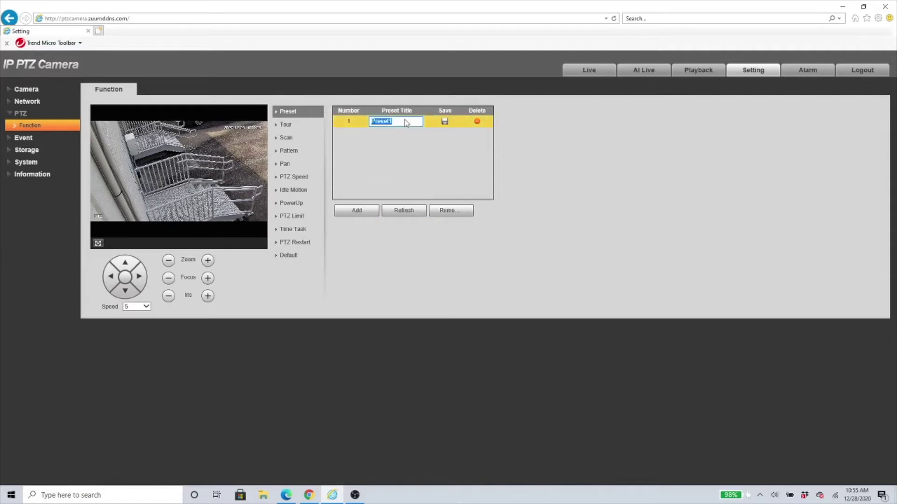
key(BackSpace)
text(back door)
click(445, 122)
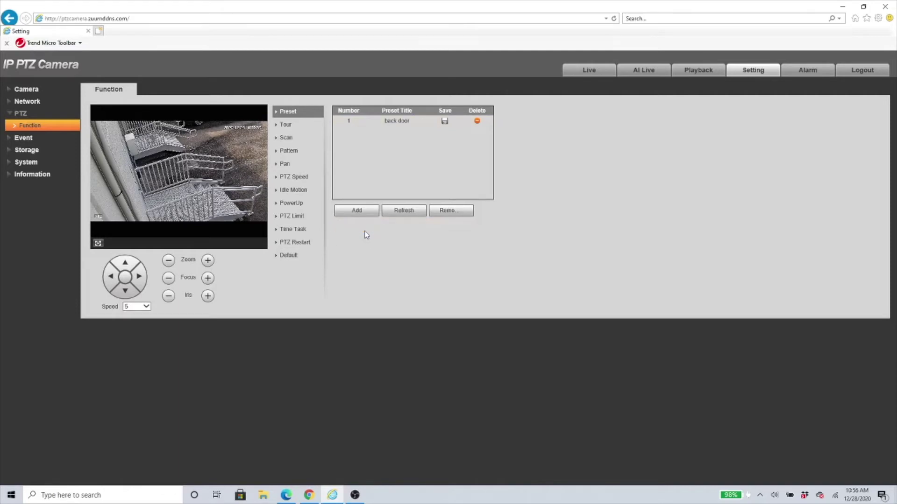
Step: Add an Event > Smart Plan for preset 1 back door with Deep IVS enabled, and save it
click(23, 138)
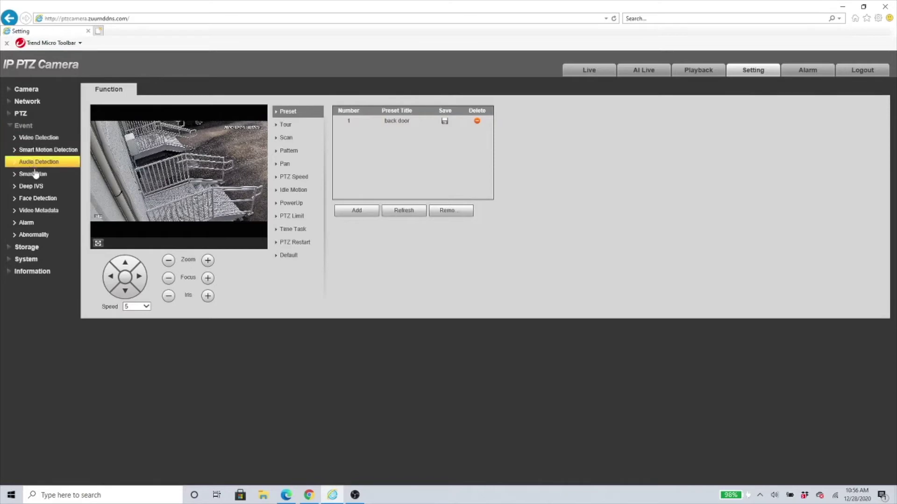
click(49, 181)
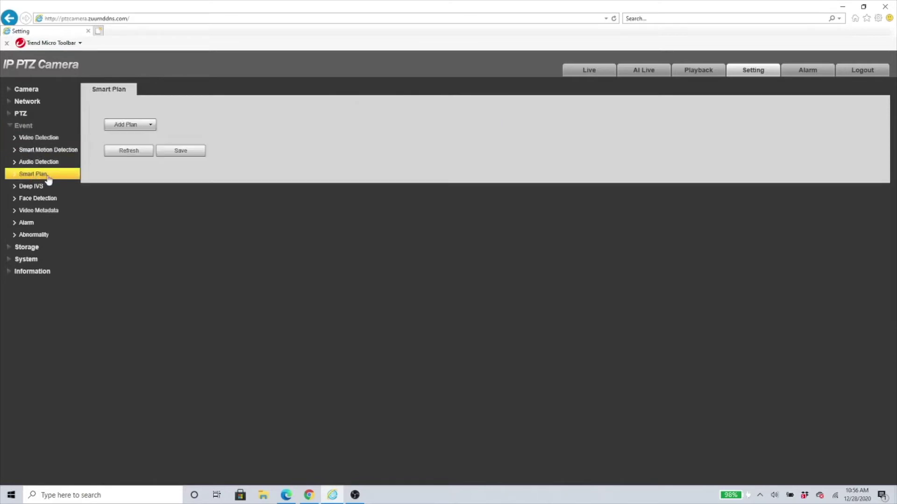
click(149, 130)
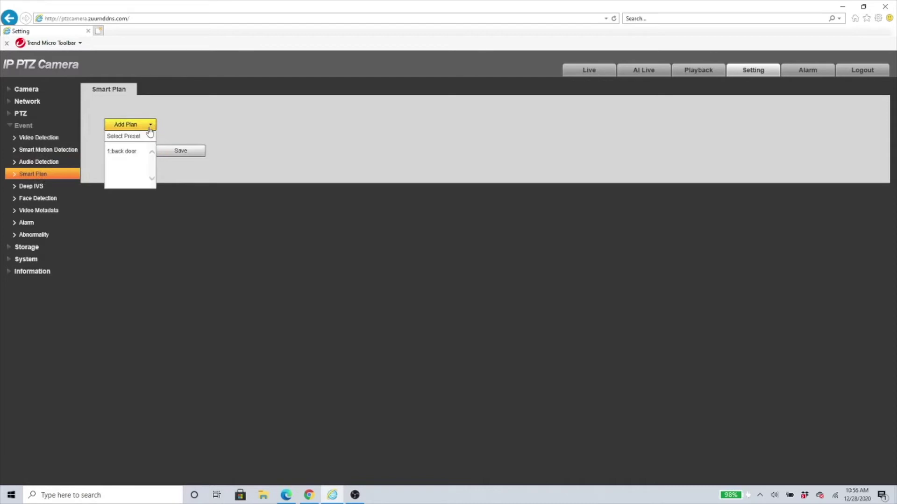
click(124, 153)
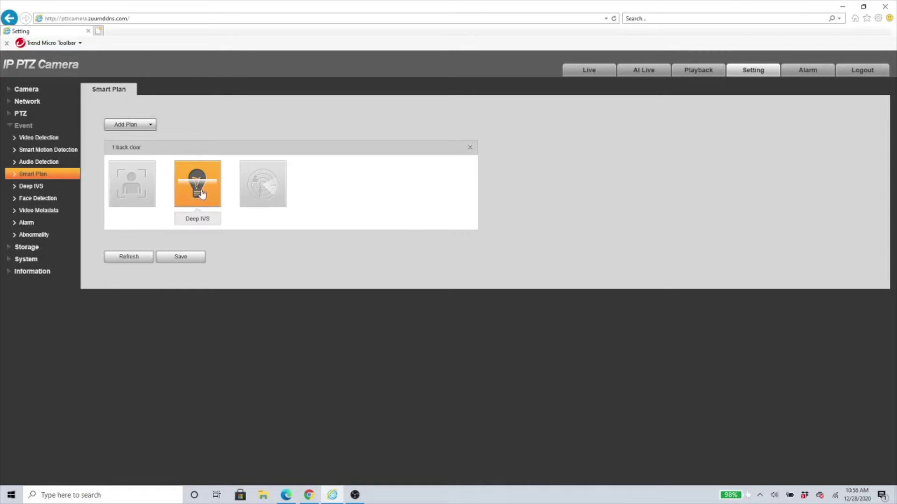
click(196, 257)
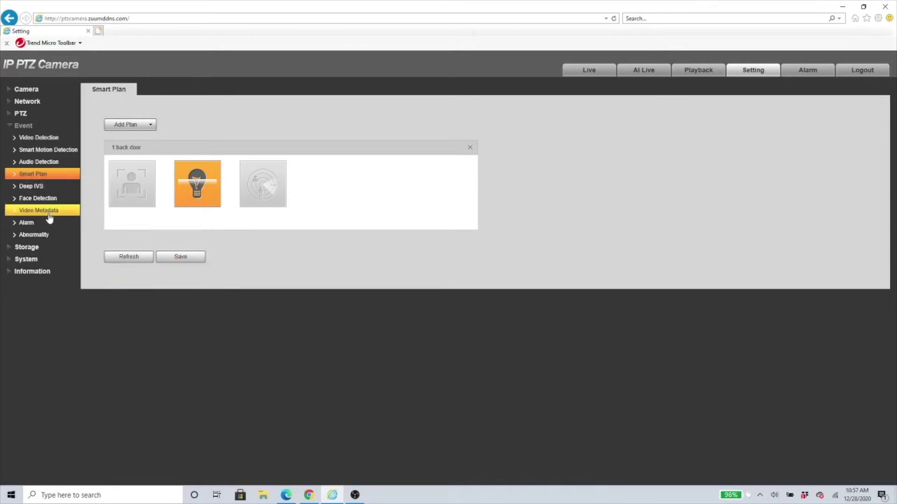
Step: Add Deep IVS rule IVS-1 with Rule Type Tripwire and uncheck Motor Vehicle in the object filter
click(40, 189)
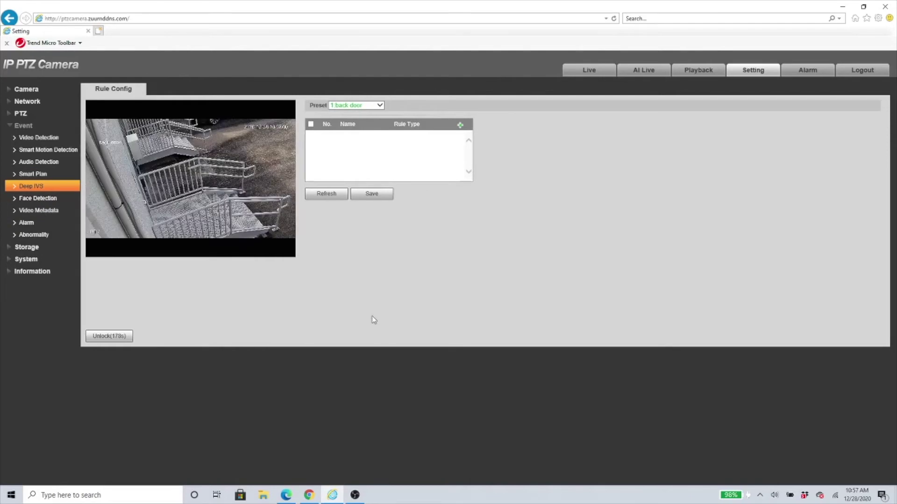
click(460, 126)
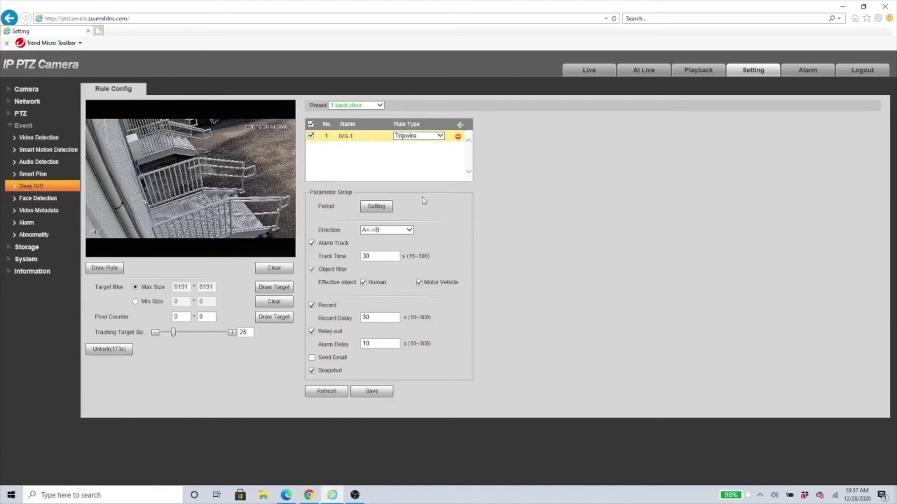
click(439, 136)
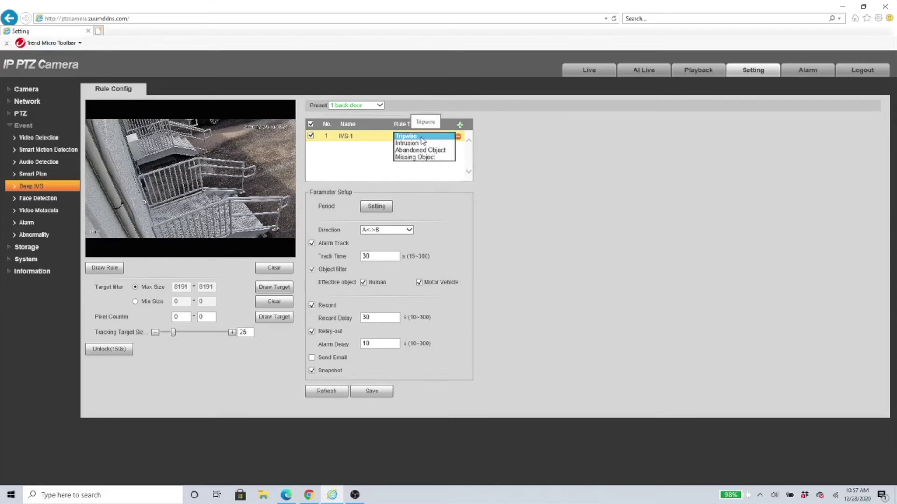
click(422, 137)
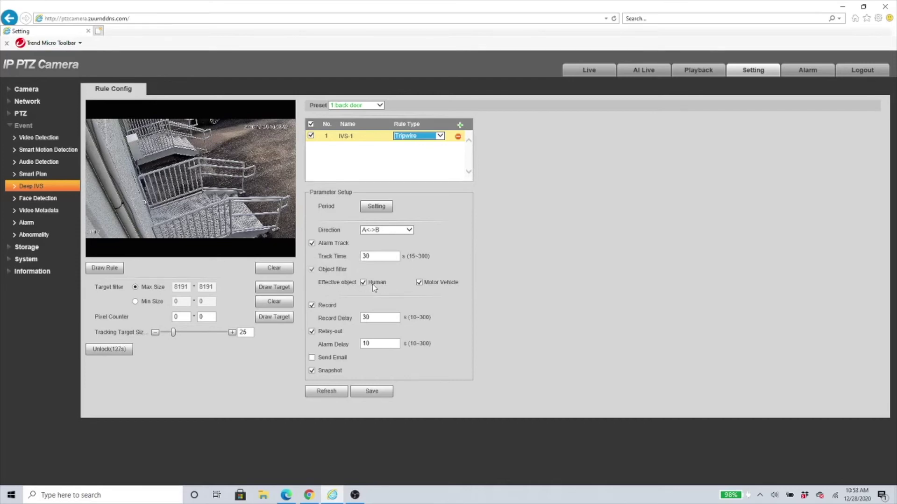
click(421, 283)
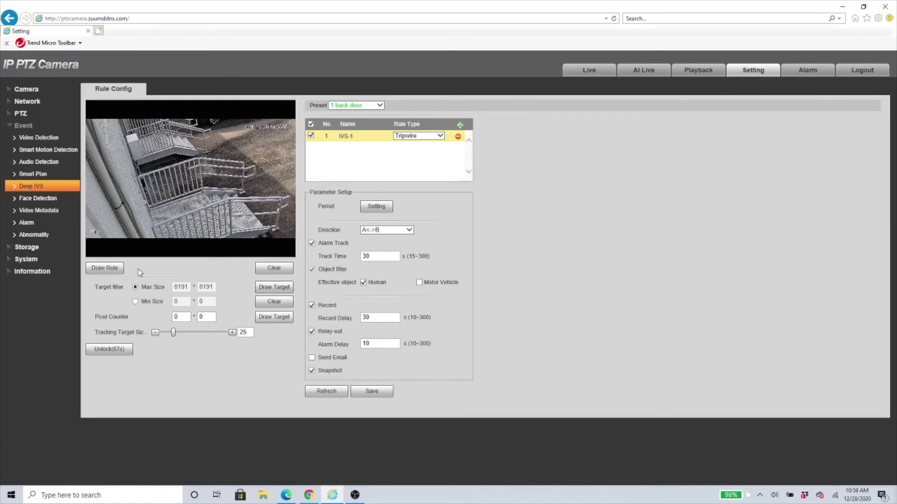
Step: Begin drawing the IVS-1 tripwire line on the video preview
click(116, 273)
Step: Draw the IVS-1 tripwire as a diagonal line across the lower stairway in the back door view
click(117, 271)
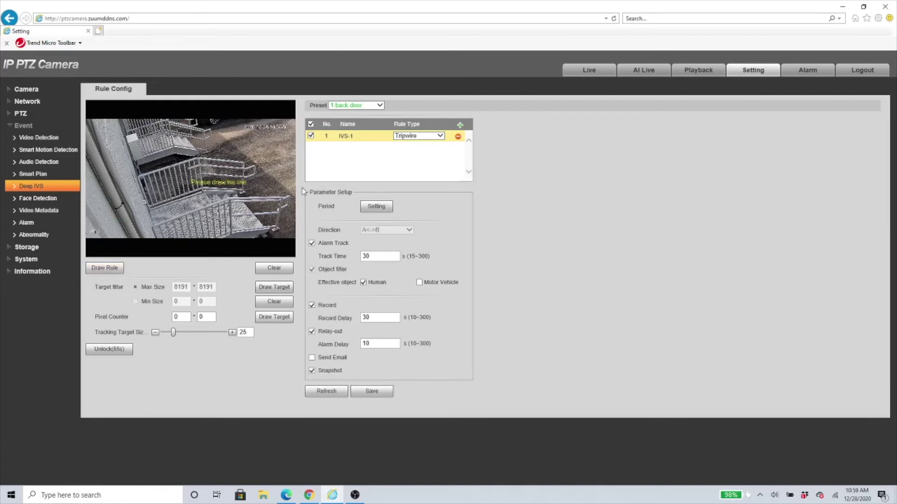
click(230, 156)
click(286, 229)
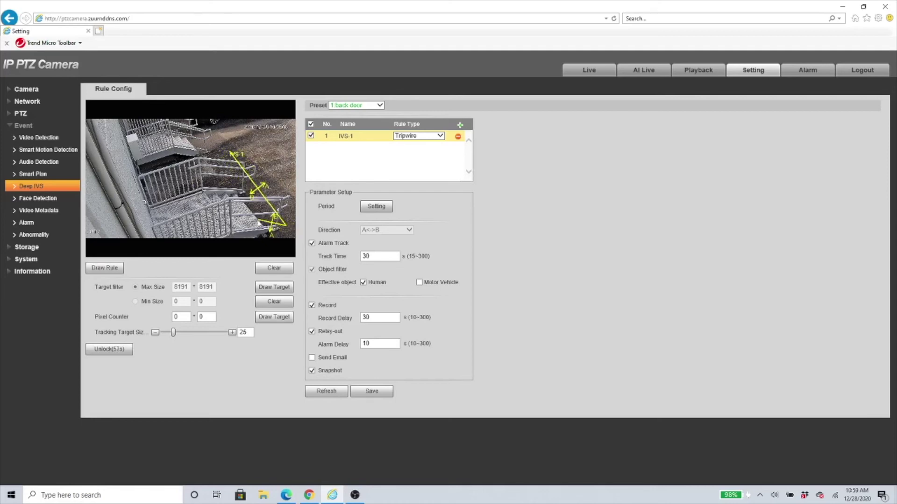
right_click(222, 220)
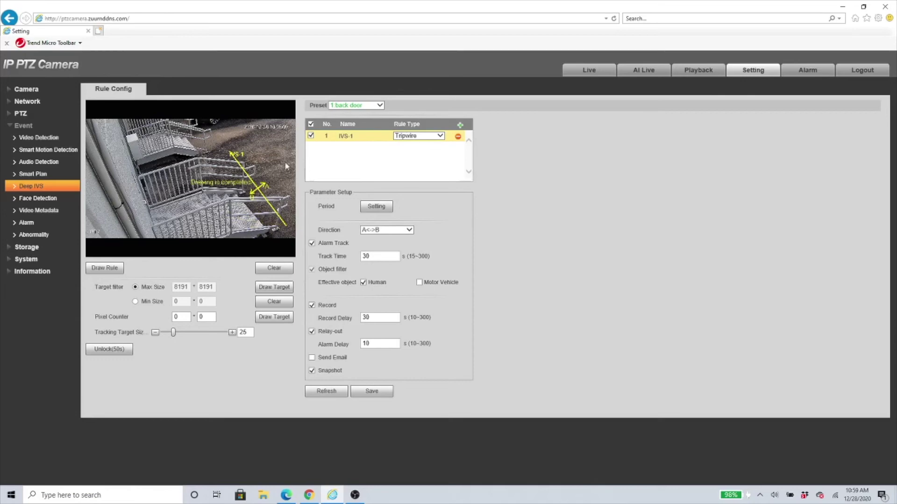
click(380, 230)
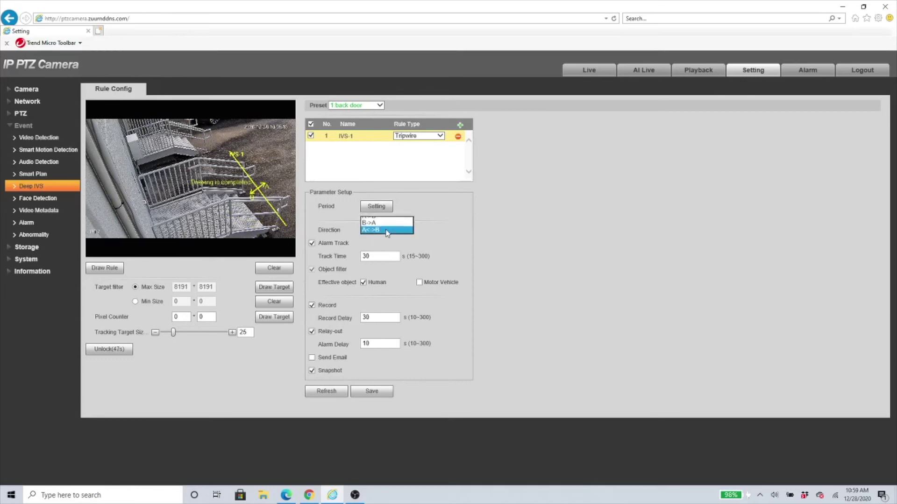
Step: Set the IVS-1 tripwire direction to A<->B and save the rule
click(379, 231)
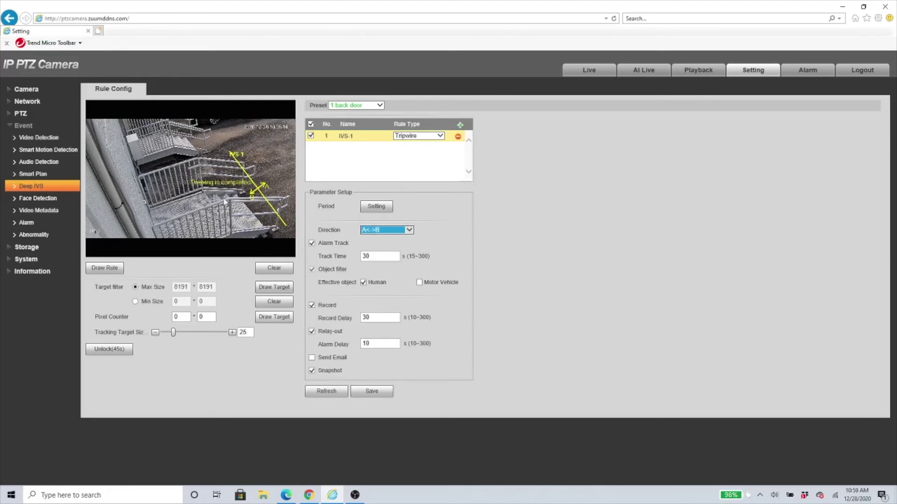
click(399, 230)
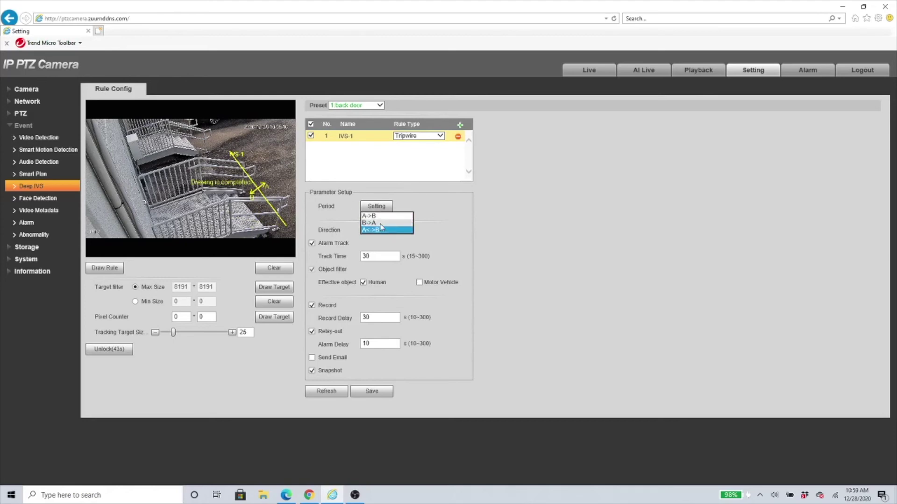
click(379, 217)
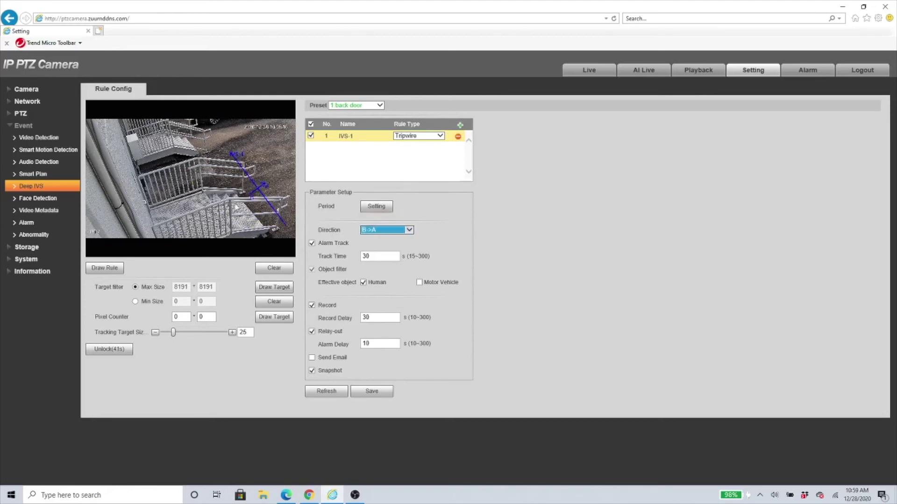
click(381, 230)
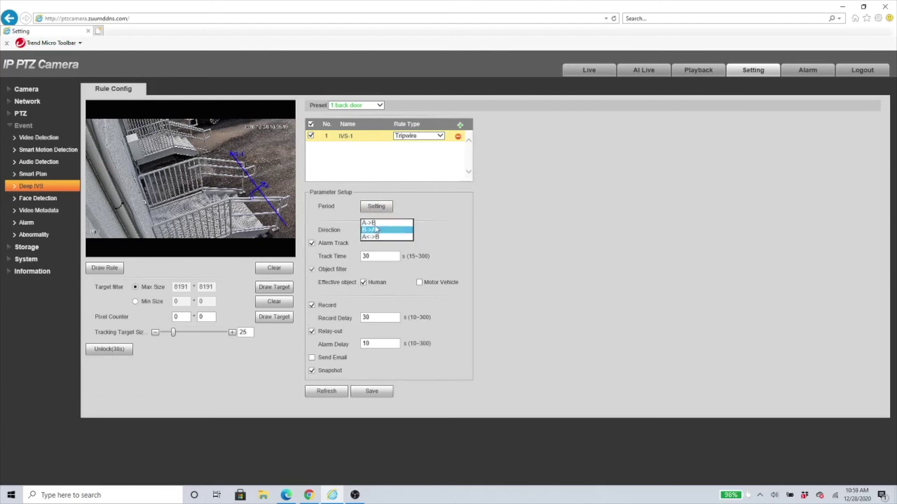
click(376, 225)
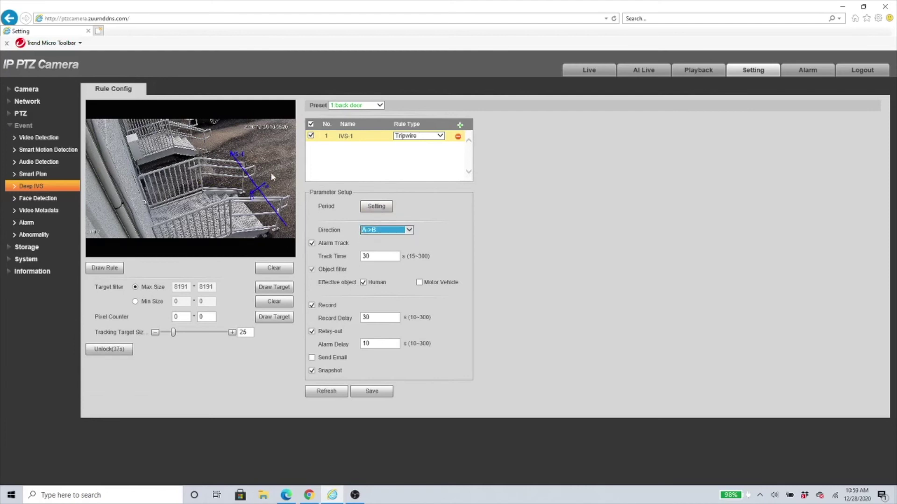
click(379, 229)
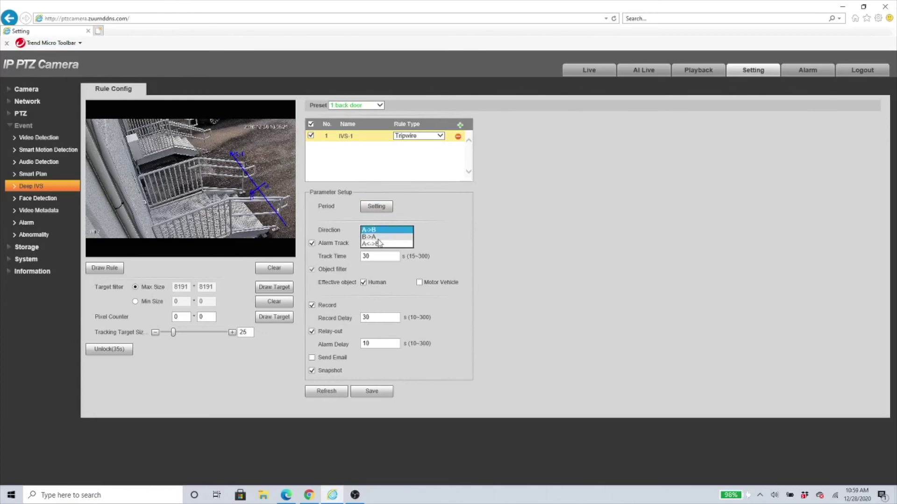
click(380, 246)
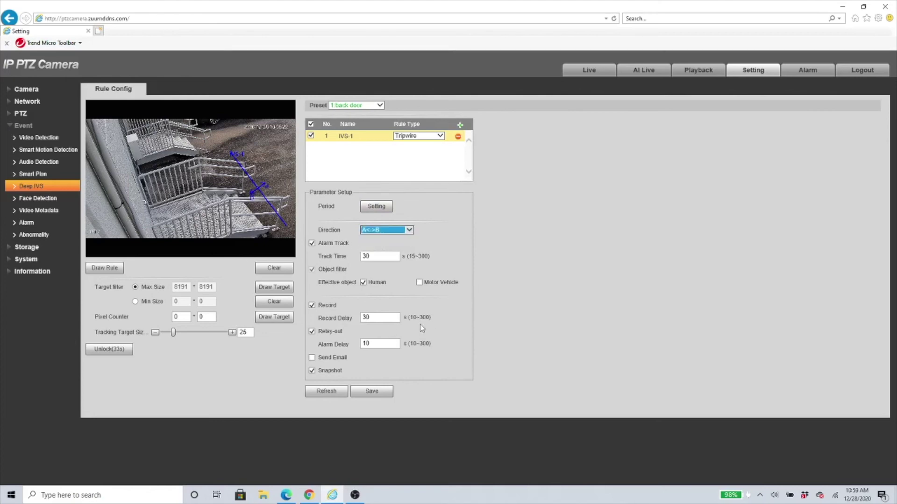
click(381, 394)
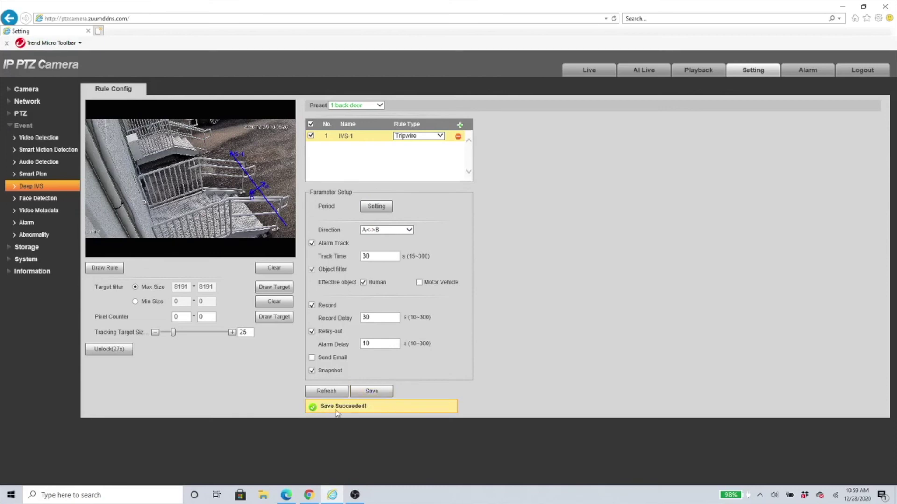
click(600, 80)
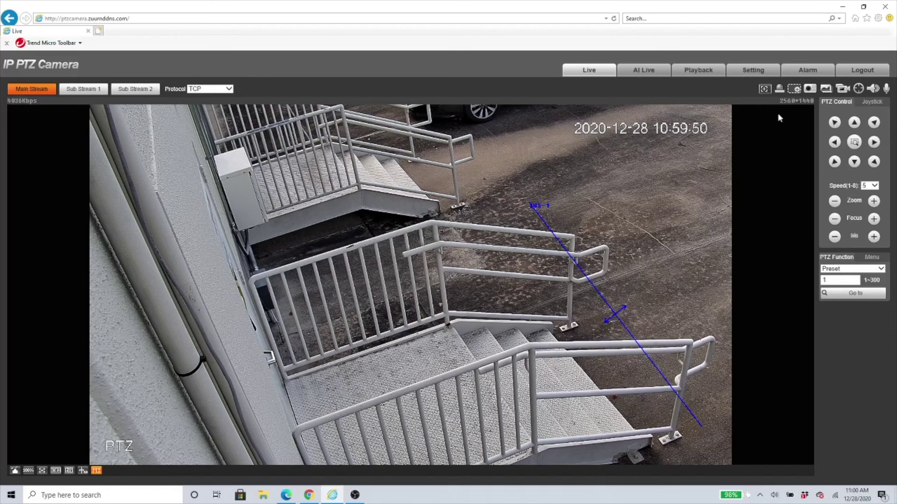
Step: Go from the Live view back to the Deep IVS settings listing rule IVS-1
click(754, 71)
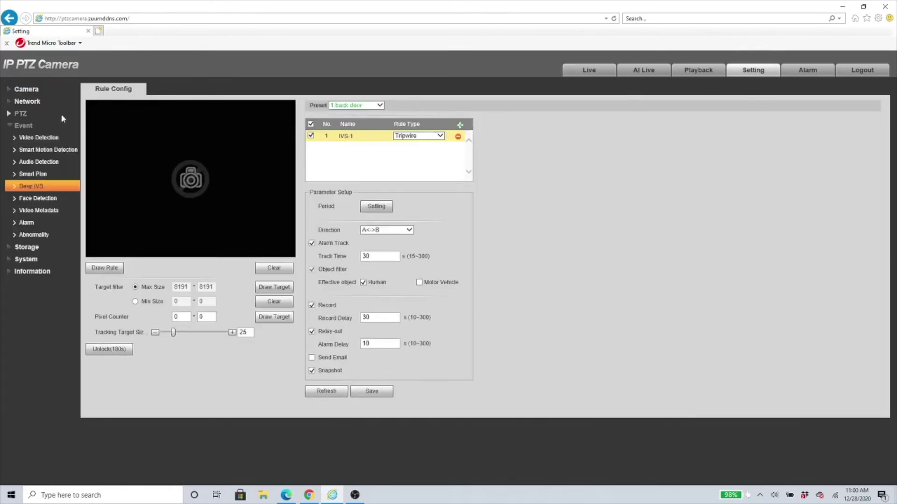
Step: Enable PTZ Idle Motion to return to preset 1 (back door) after 1 minute idle, and save
click(22, 114)
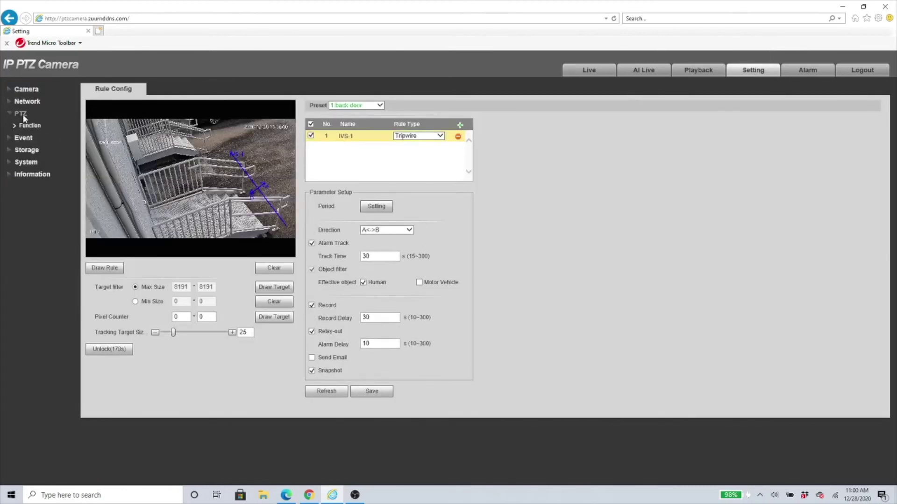
click(29, 127)
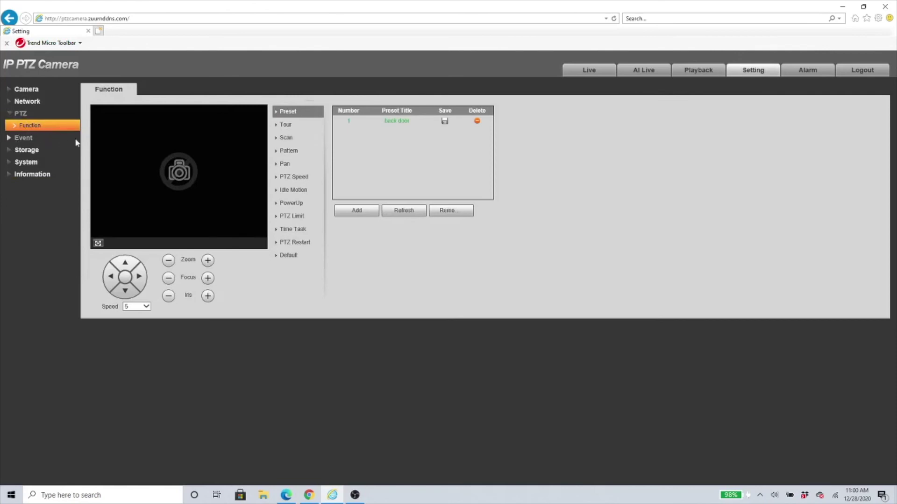
double_click(286, 190)
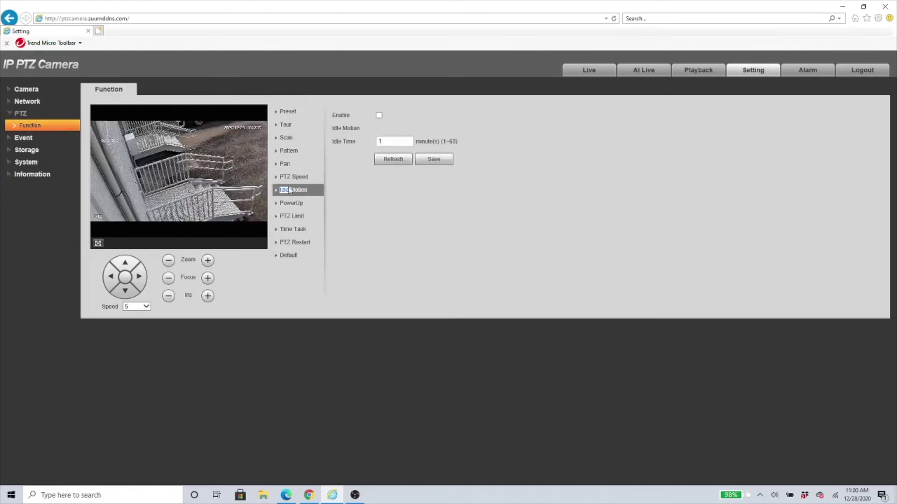
click(379, 115)
click(378, 115)
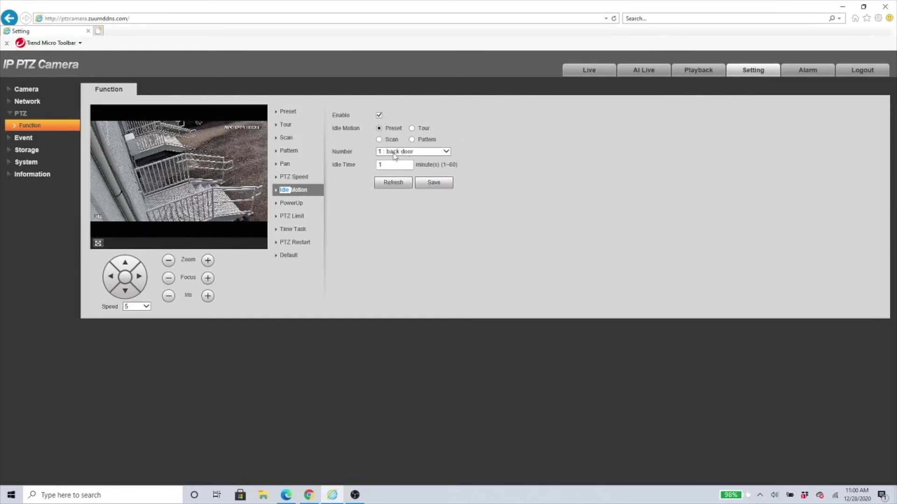
click(415, 241)
click(426, 186)
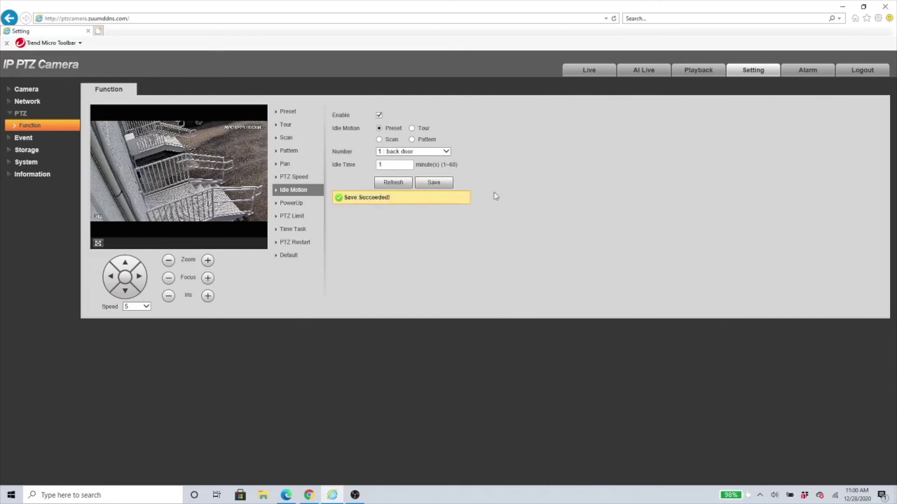
Step: Return to the Live page to view the camera feed
click(585, 74)
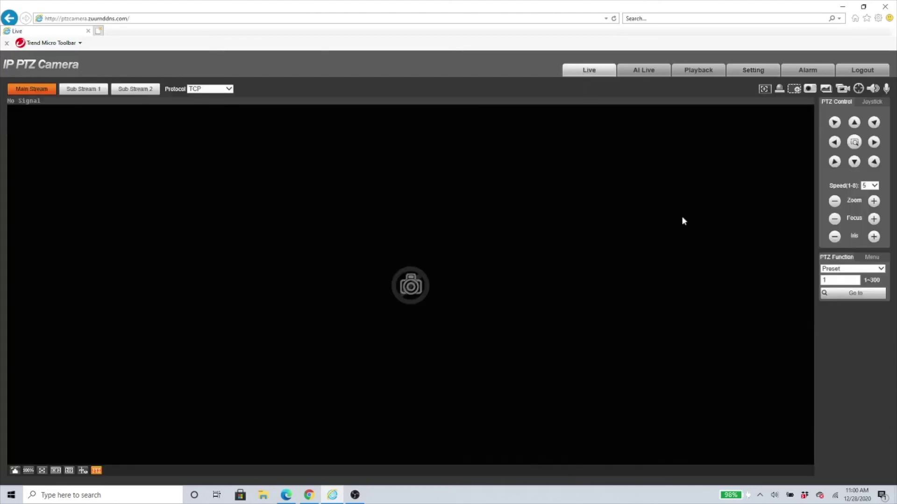